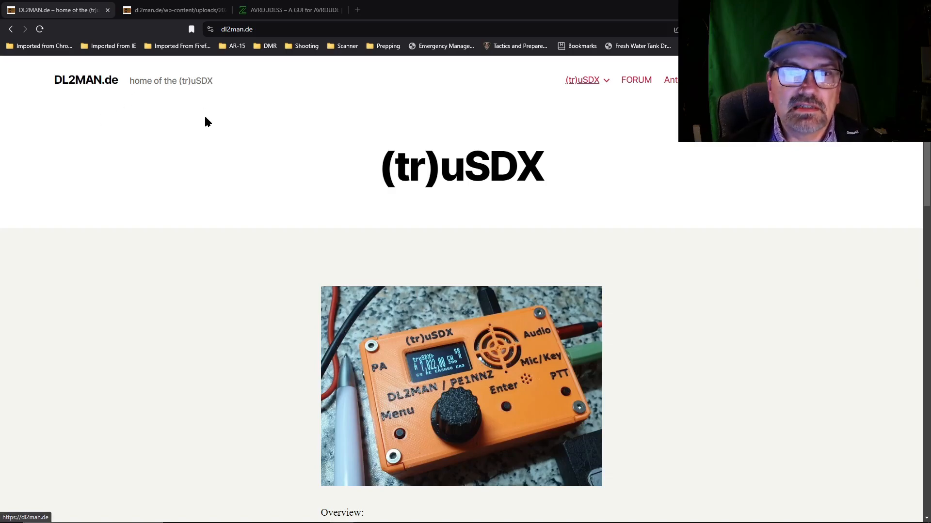
- Open the 3b (tr)uSDX Firmware page and find its serial number and callsign download form
mouse_move(586, 81)
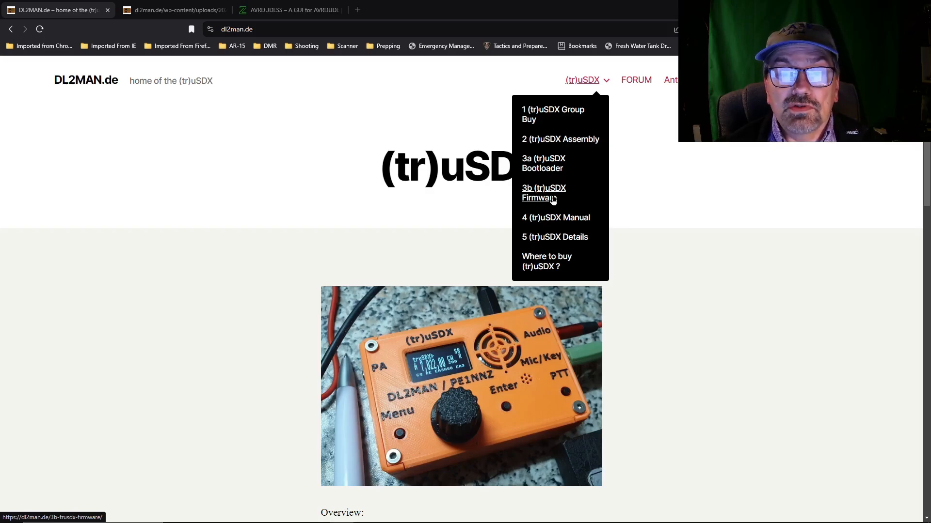
left_click(553, 199)
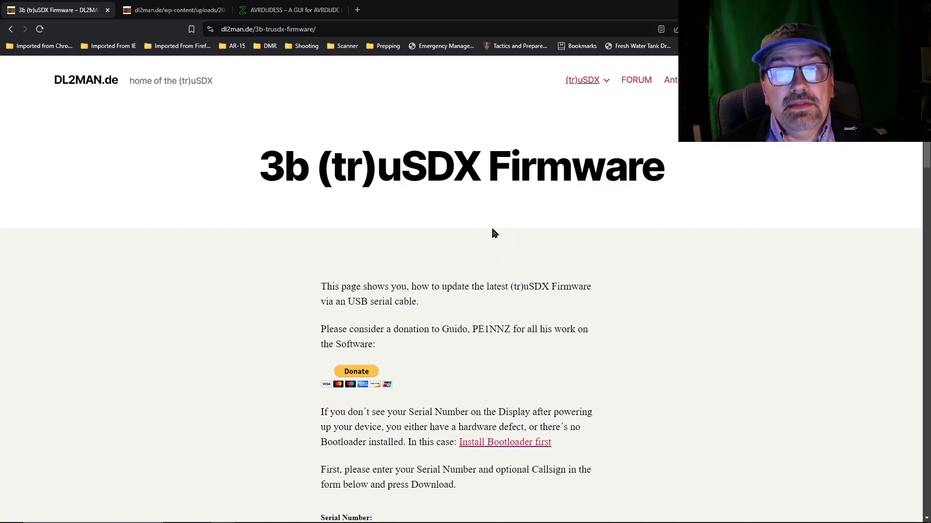
scroll(492, 228, "down", 2)
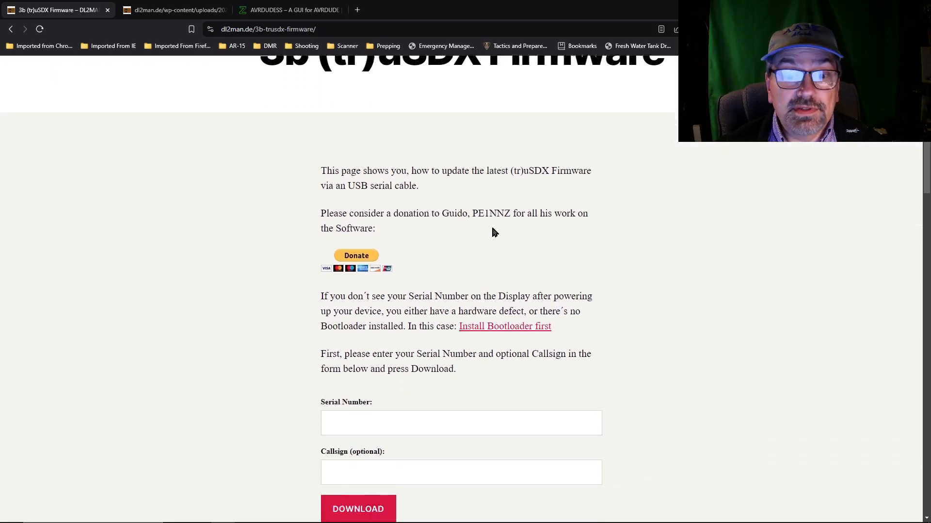
scroll(492, 228, "down", 2)
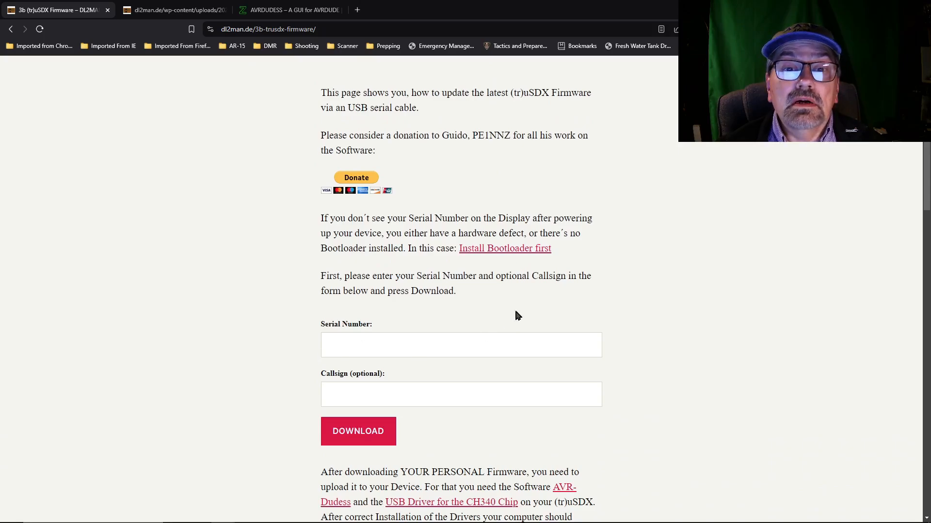
scroll(552, 295, "up", 3)
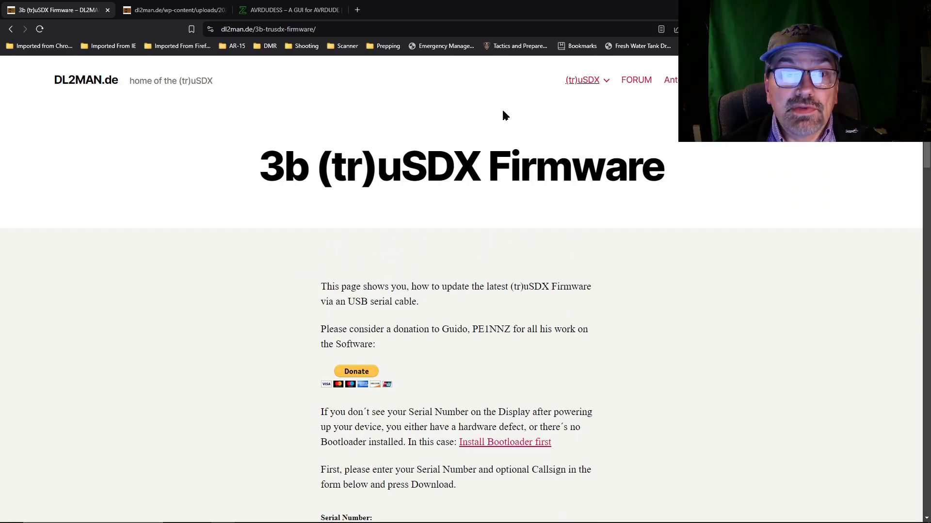
scroll(563, 264, "down", 5)
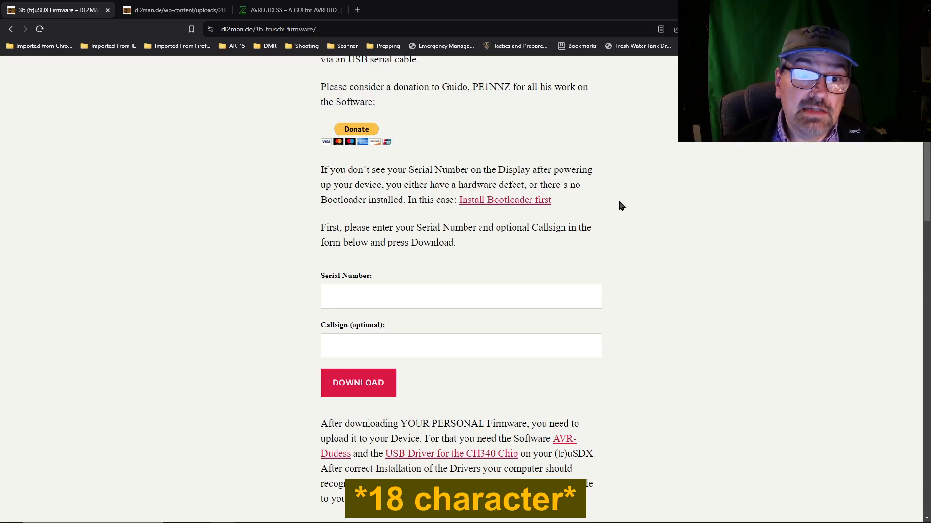
- Fill in the radio's serial number and the saved callsign, request the personal firmware download, and cancel saving the file
left_click(539, 293)
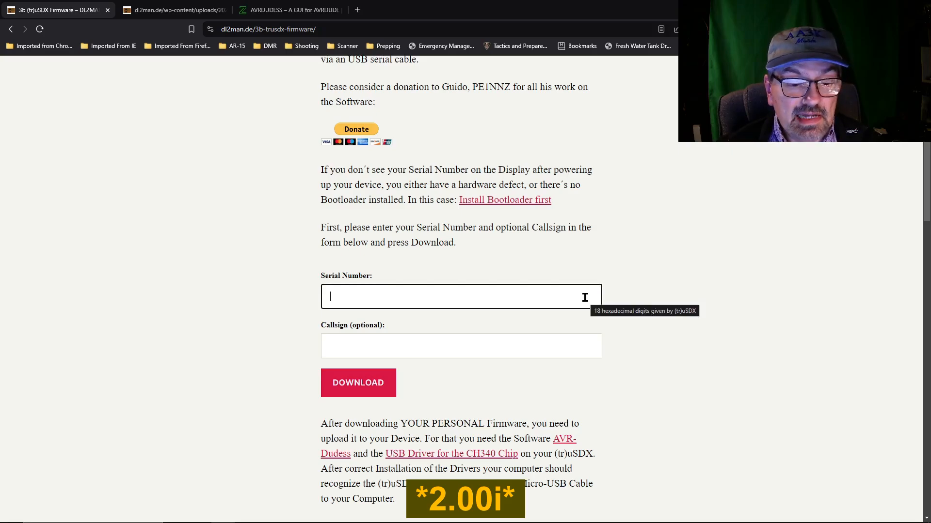
key("ctrl+v")
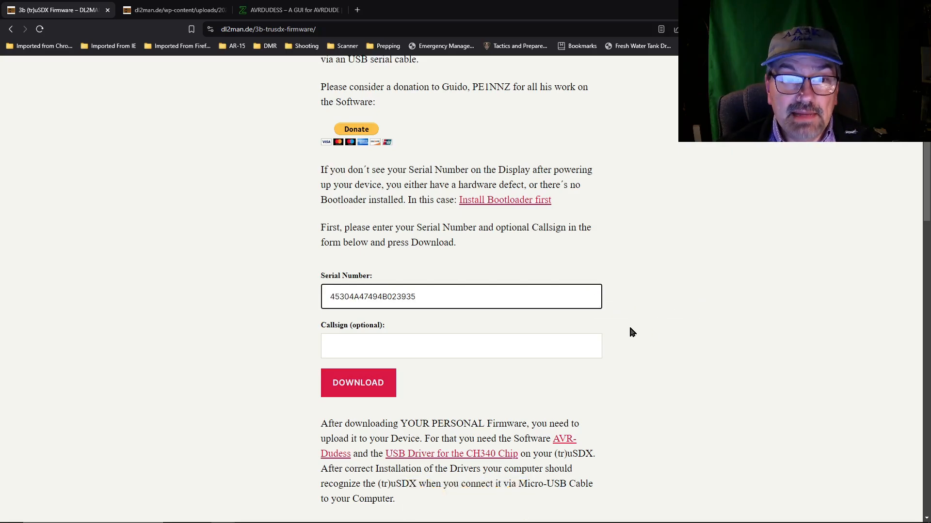
left_click(520, 344)
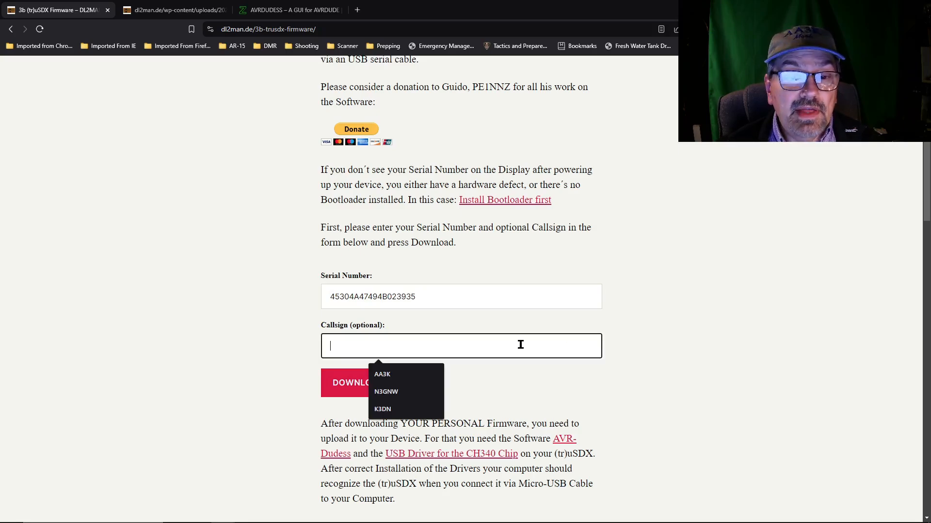
left_click(406, 374)
left_click(379, 382)
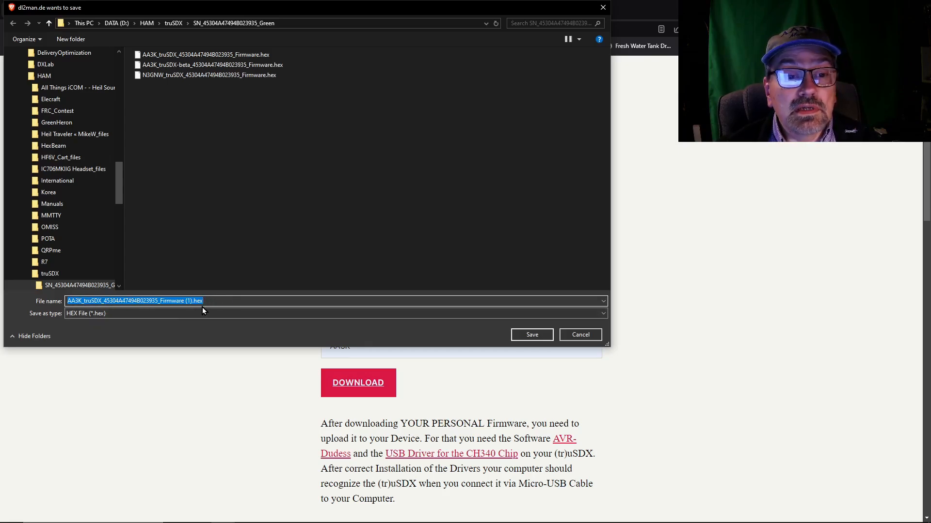
left_click(596, 338)
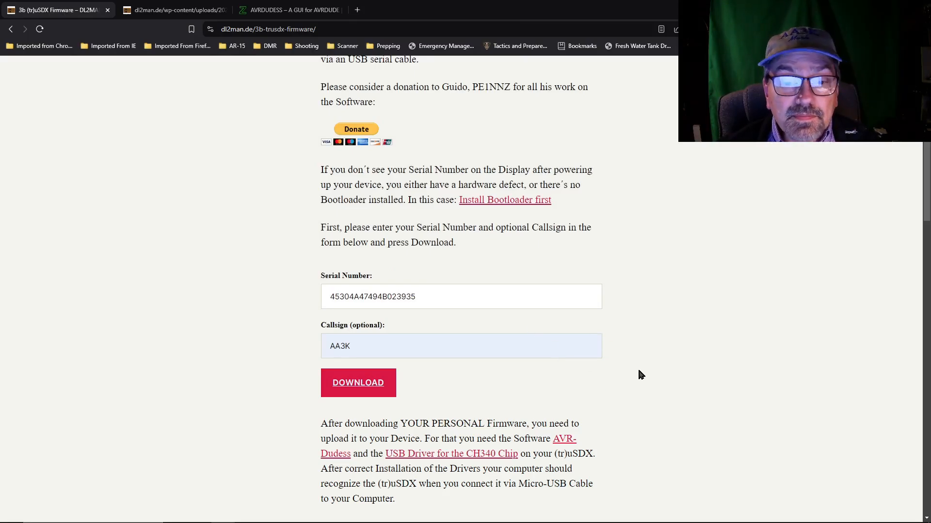
- Open the AVR-Dudess page linked from the firmware instructions and view its download section
scroll(640, 367, "down", 4)
scroll(638, 371, "down", 2)
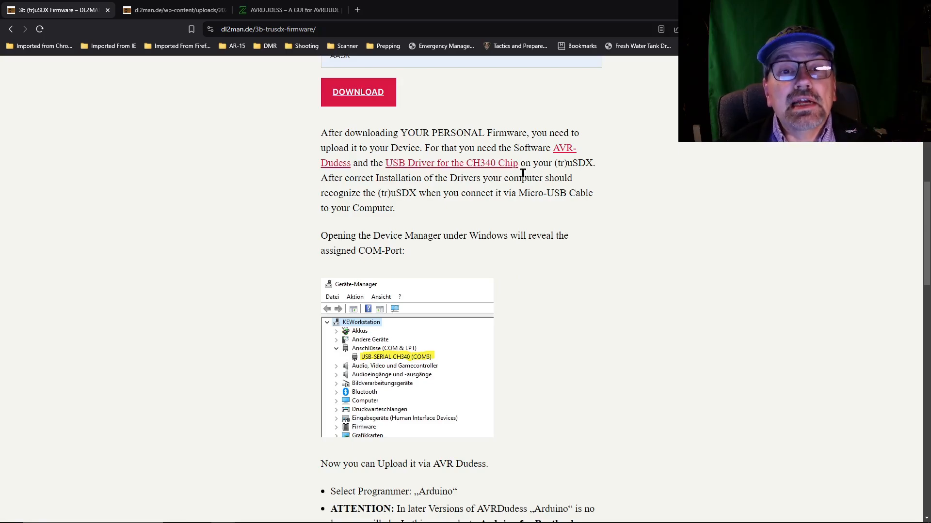
left_click(338, 165)
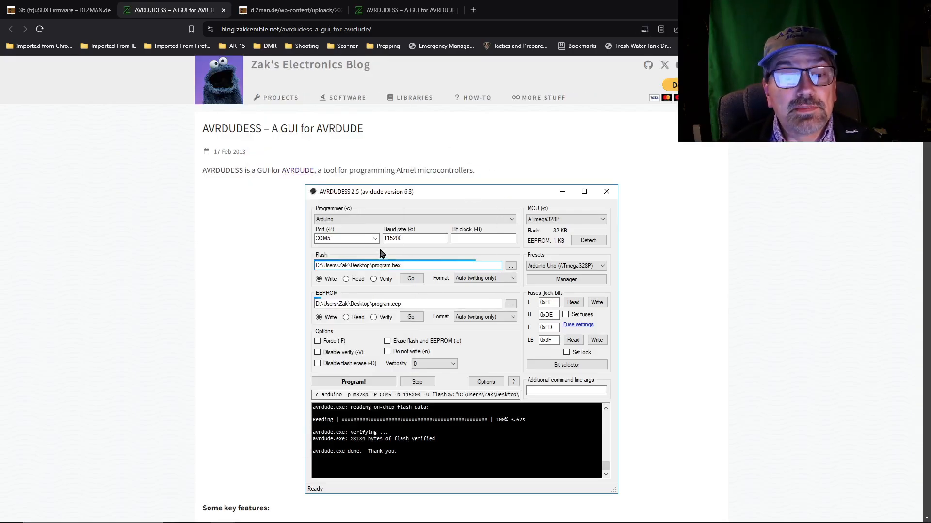
scroll(387, 257, "down", 4)
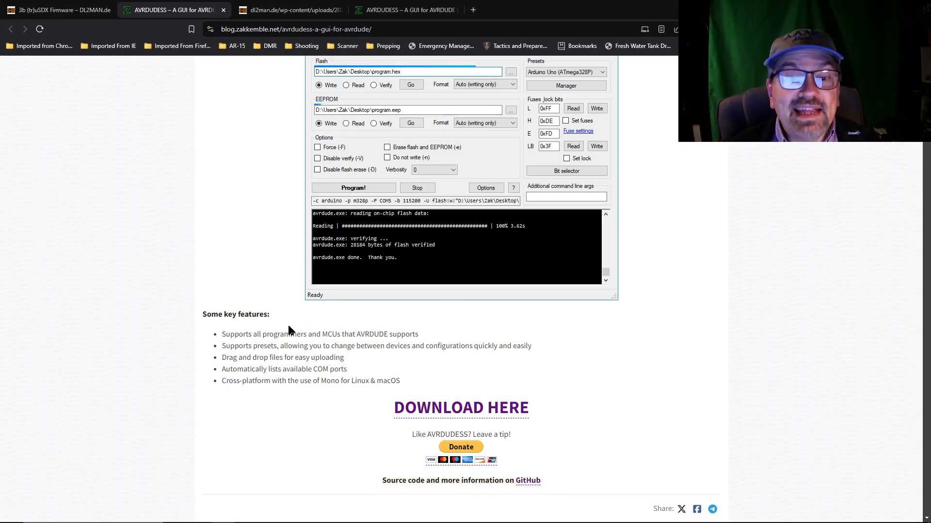
- Return to the firmware page and download the CH340 USB driver, saving CH341SER.EXE in the green radio's truSDX folder
left_click(58, 10)
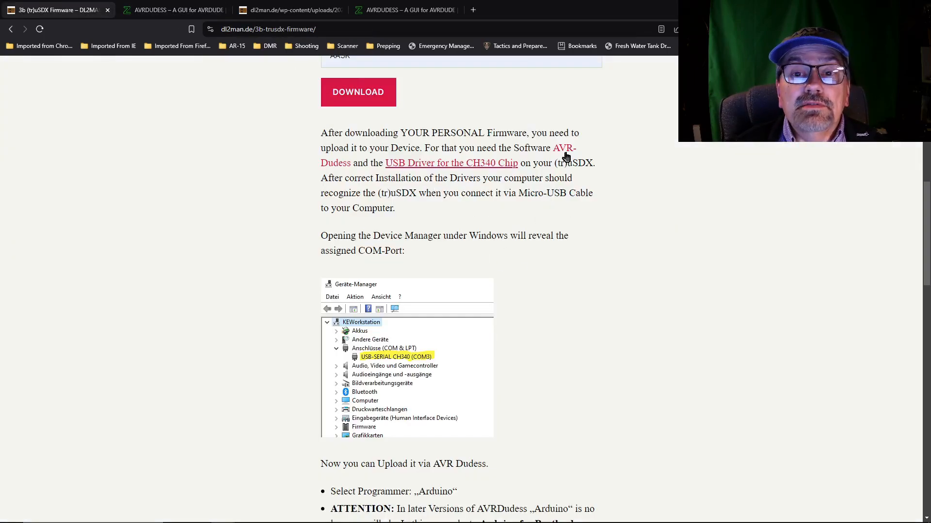
left_click(462, 164)
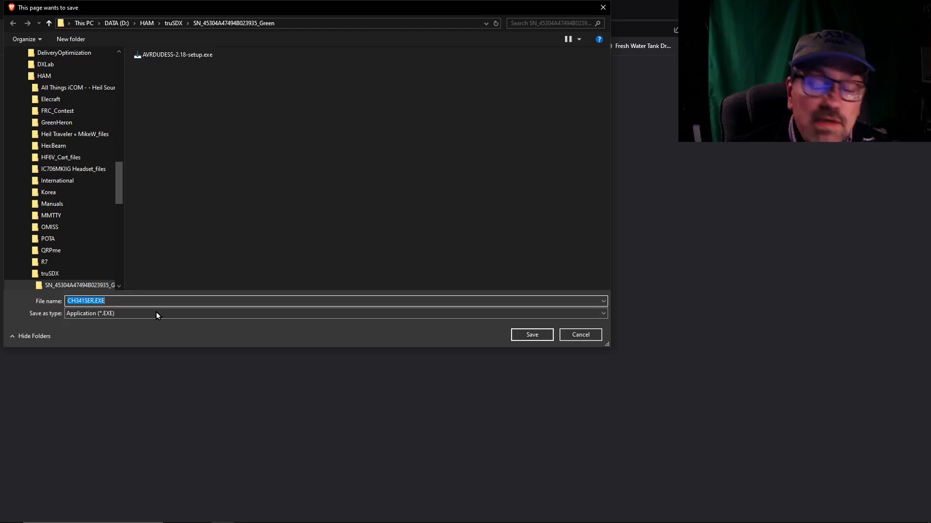
left_click(532, 336)
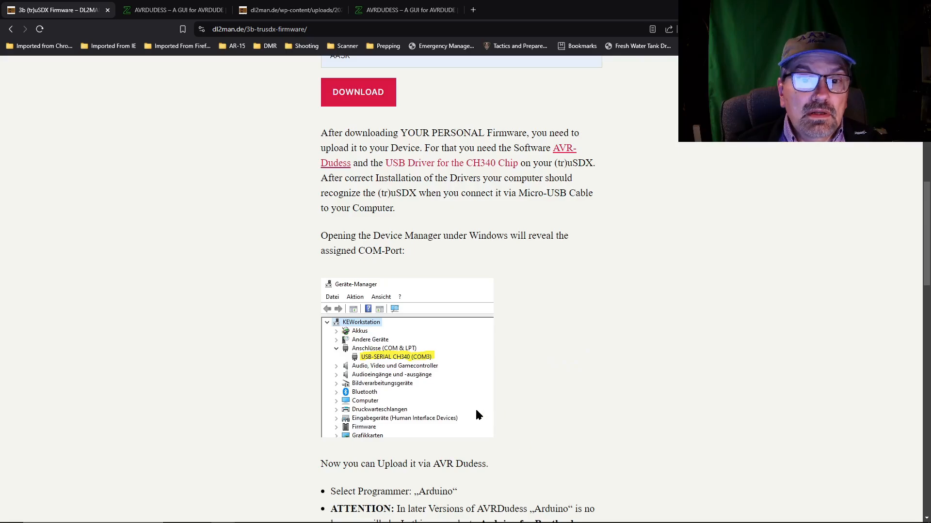
- Launch CH341SER.EXE from the green radio's truSDX folder in File Explorer, and close the driver setup without installing
mouse_move(450, 522)
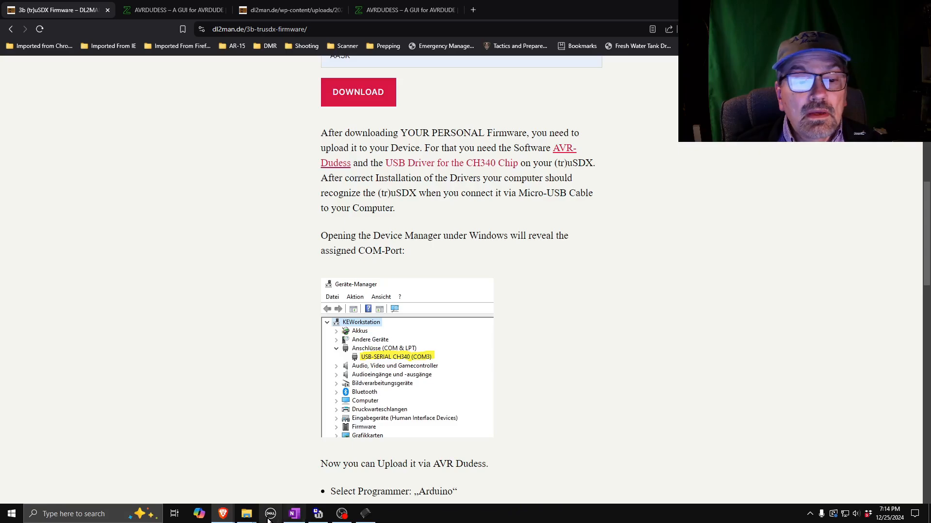
mouse_move(246, 499)
left_click(198, 468)
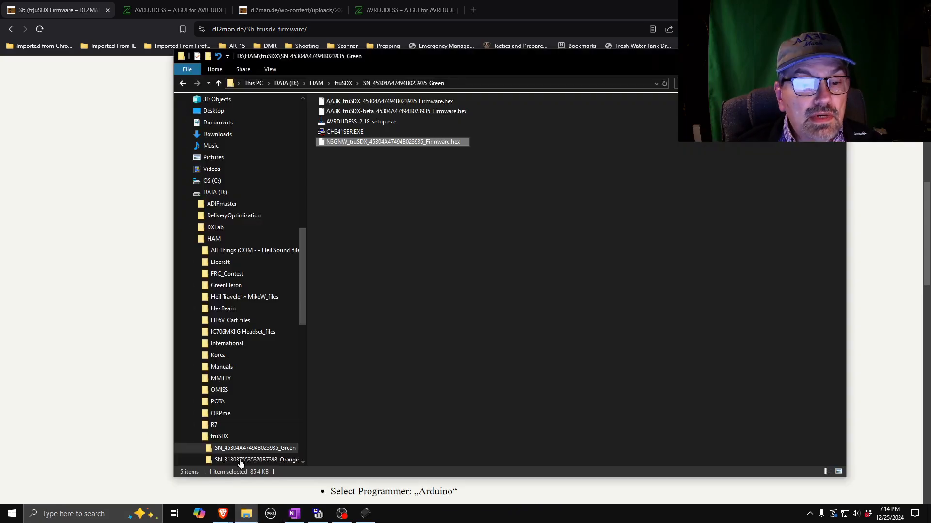
double_click(346, 132)
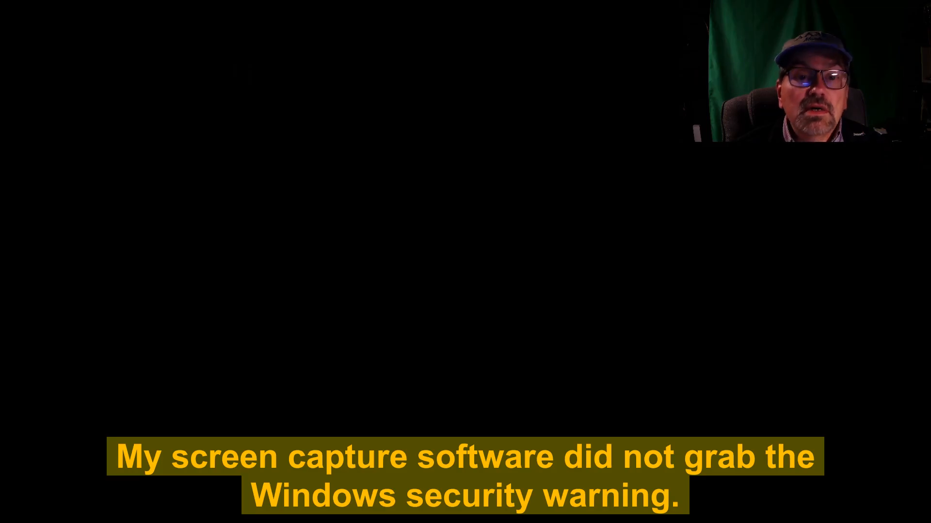
left_click(442, 314)
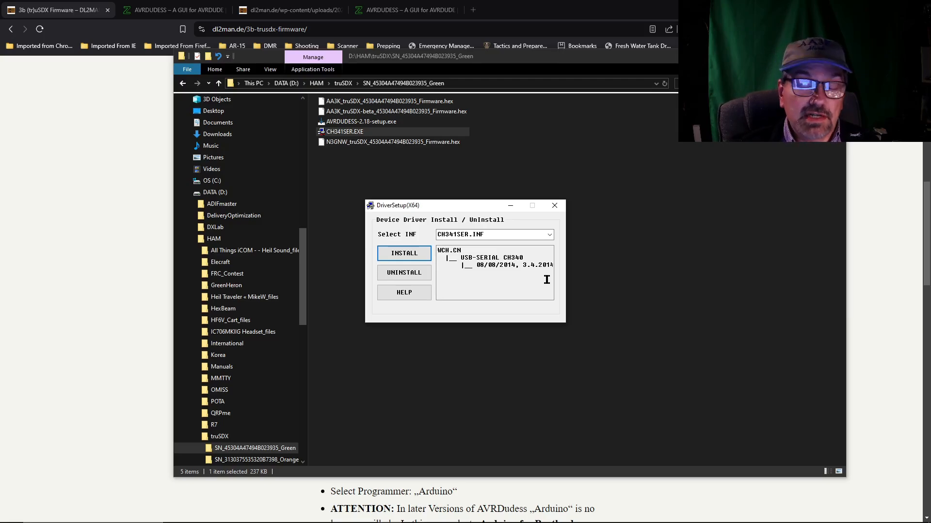
left_click(554, 205)
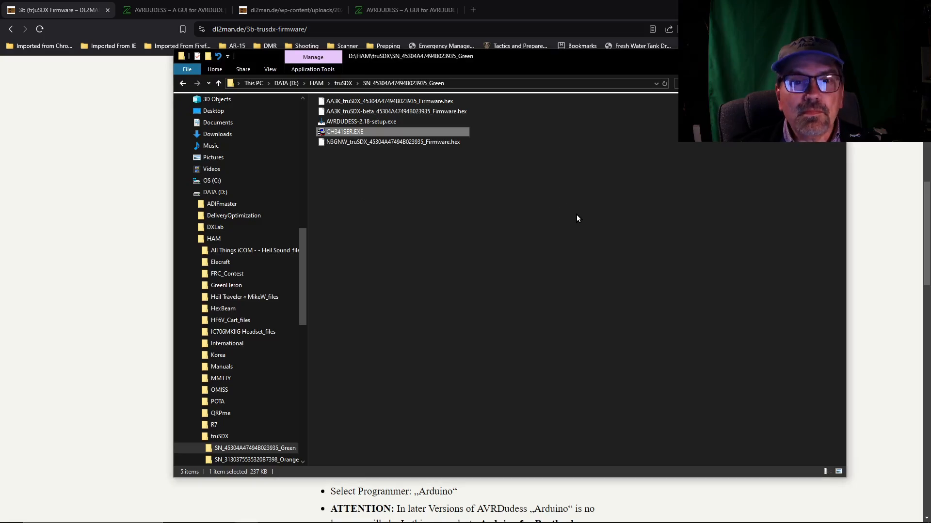
- Walk through AVRDUDESS-2.18-setup.exe in English with the licence accepted, full installation and no desktop shortcut, and exit before installing
double_click(386, 121)
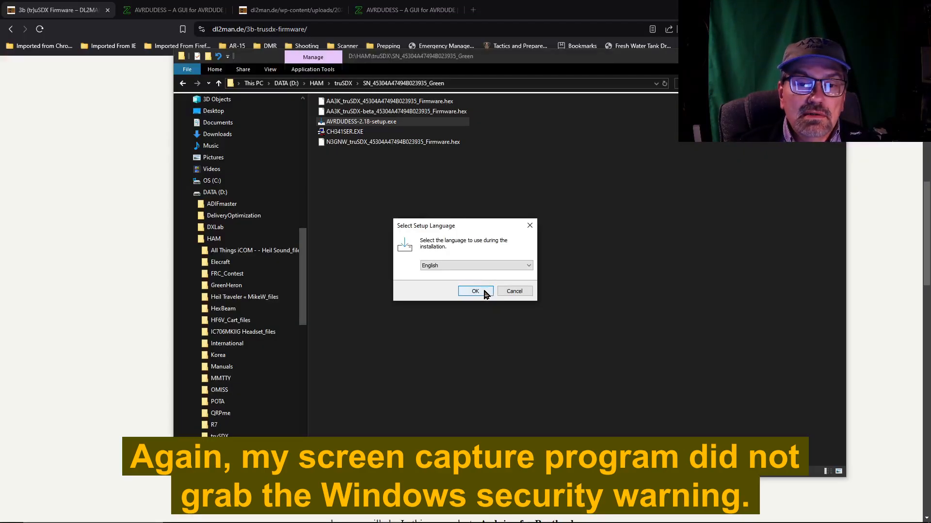
left_click(485, 294)
left_click(409, 314)
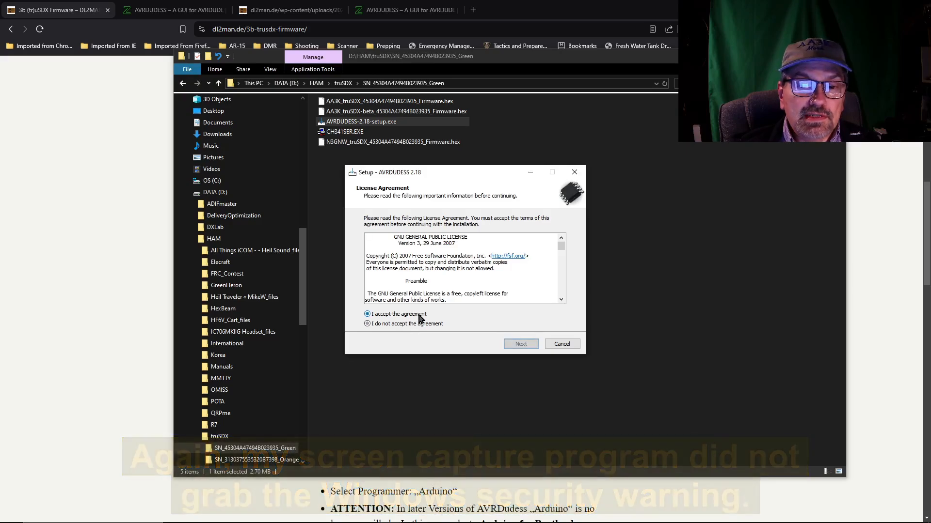
left_click(519, 345)
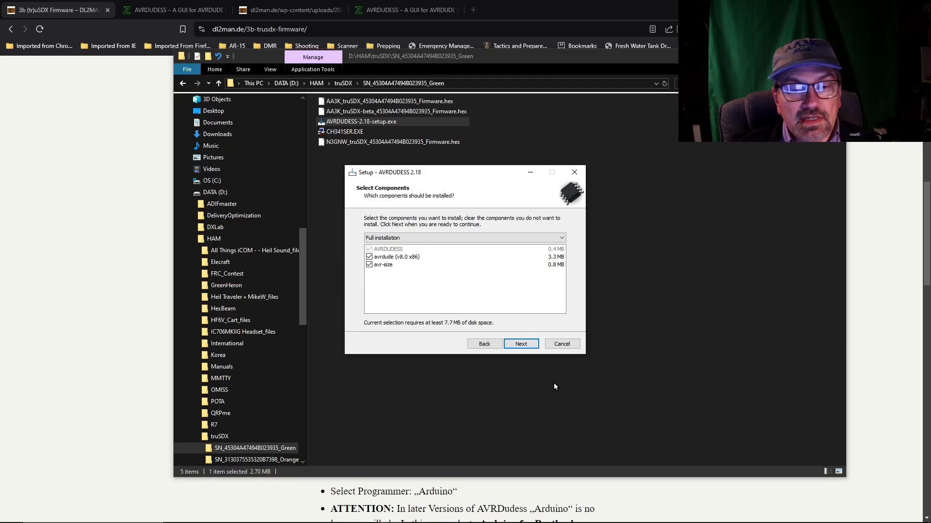
left_click(529, 346)
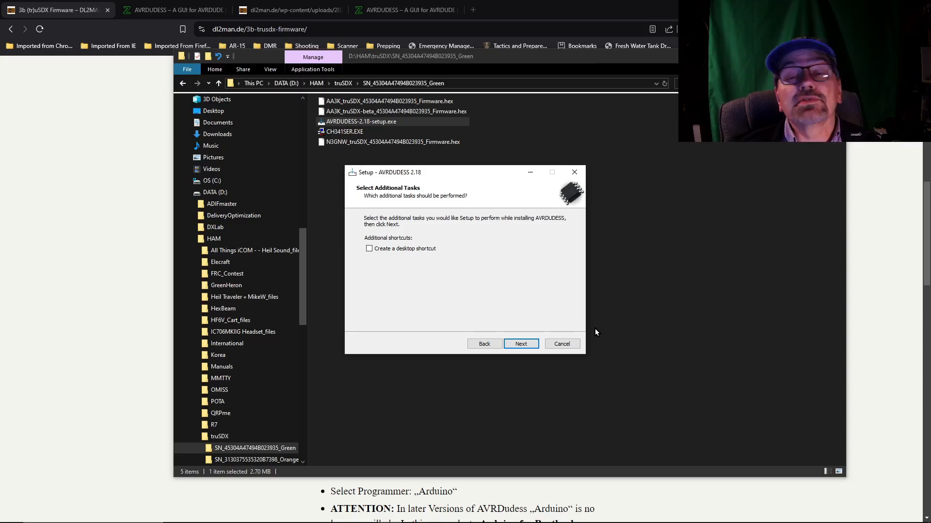
left_click(521, 344)
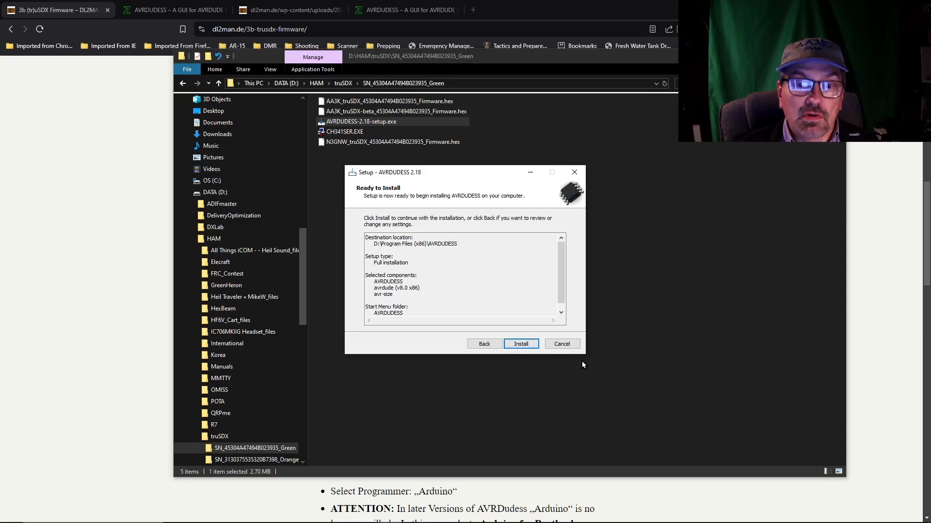
left_click(562, 345)
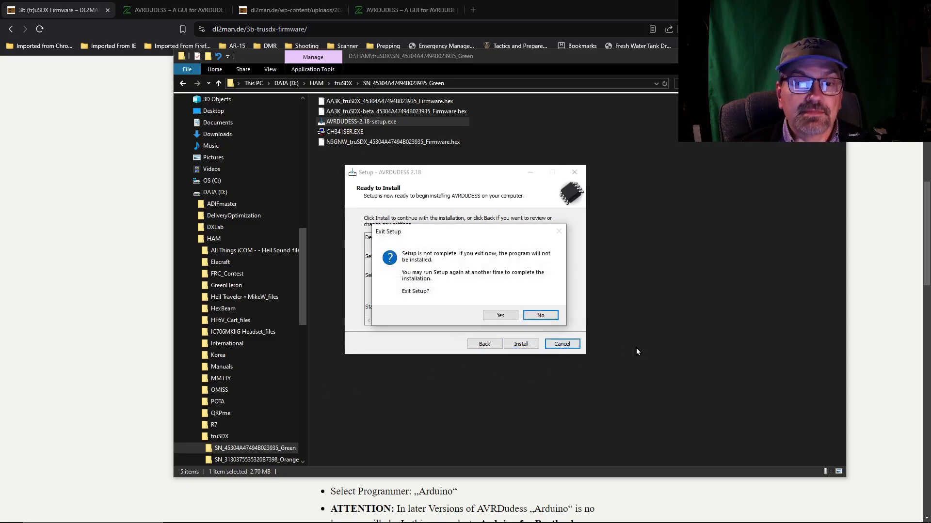
left_click(501, 319)
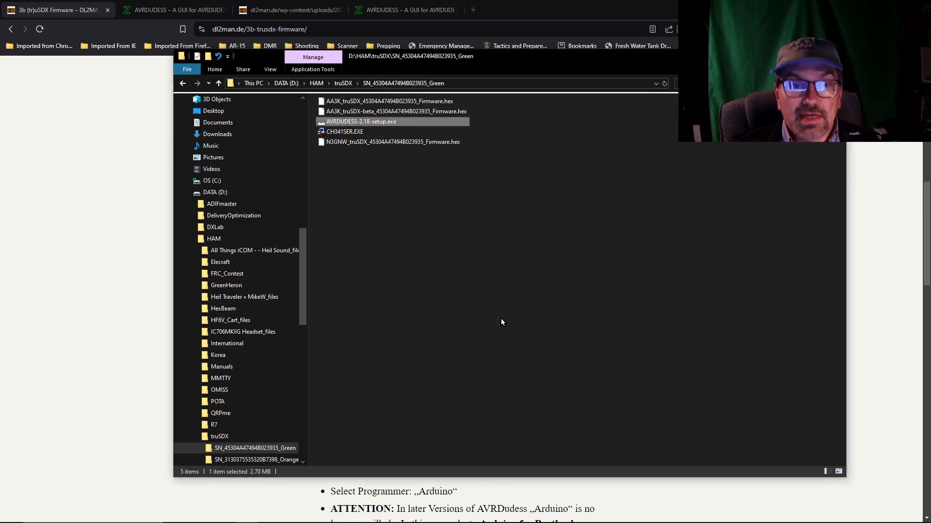
- Check the radio's COM port under Ports (COM & LPT) in Device Manager, and reposition the AVRDUDESS window over the firmware page
left_click(73, 324)
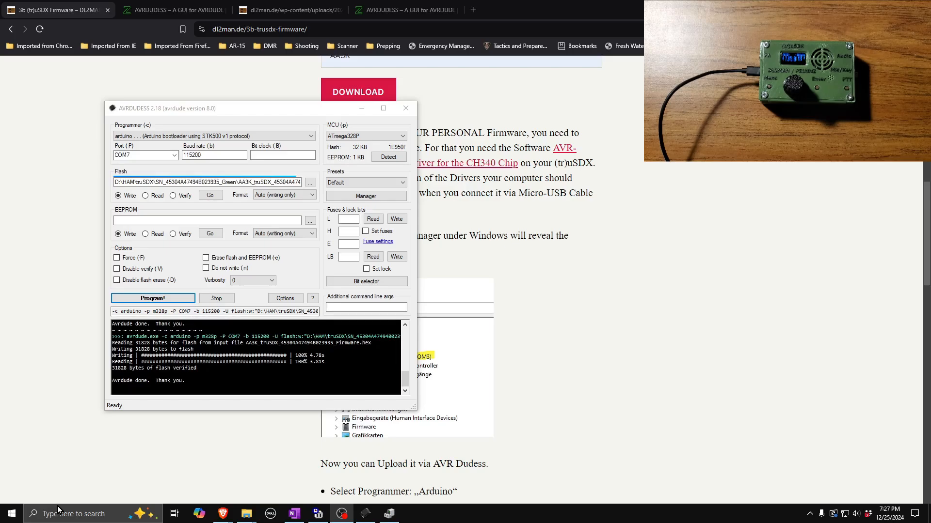
right_click(9, 516)
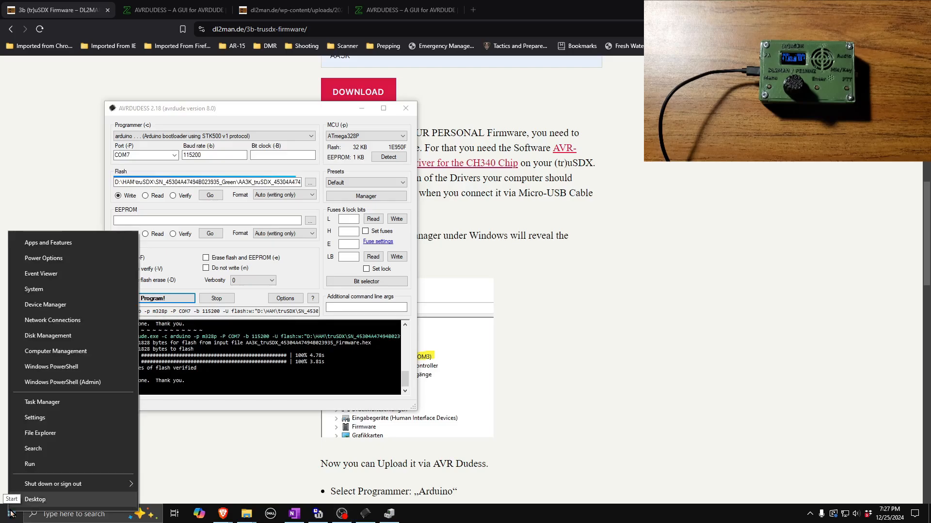
left_click(69, 305)
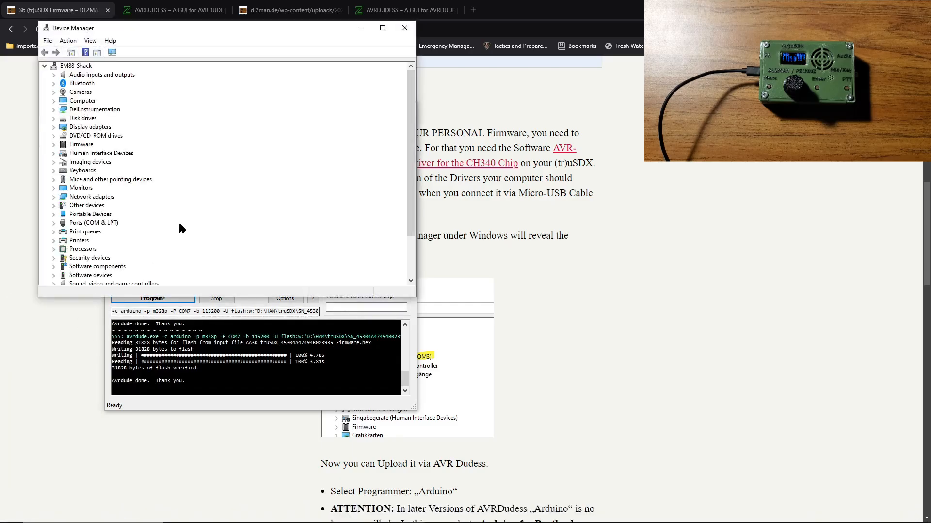
double_click(108, 223)
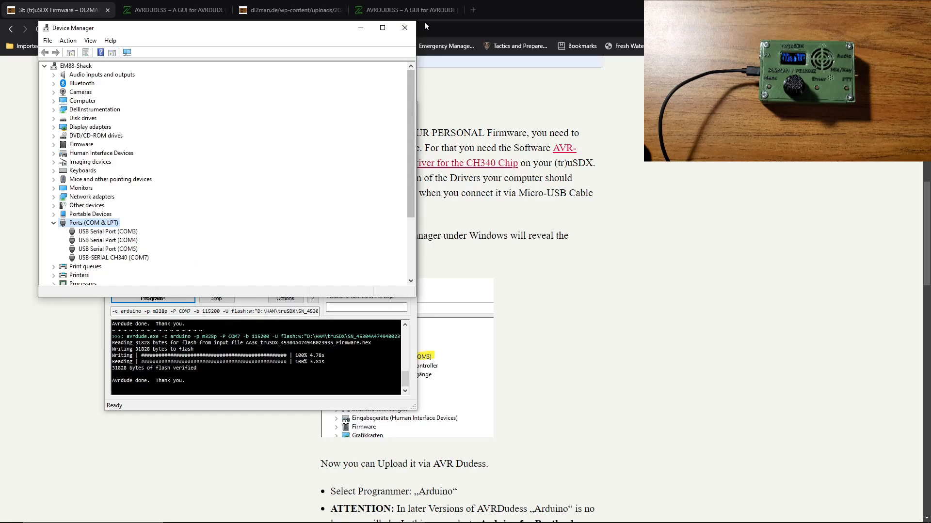
left_click(405, 28)
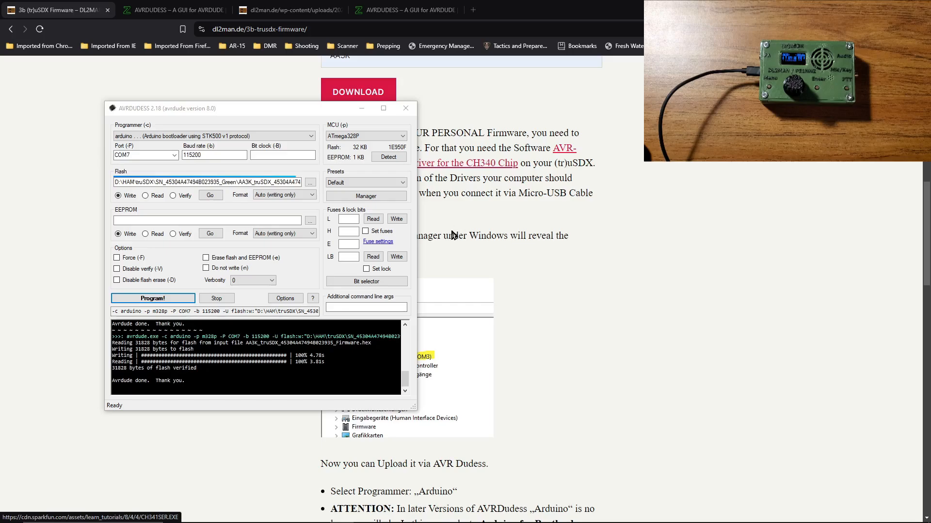
left_click_drag(239, 108, 465, 127)
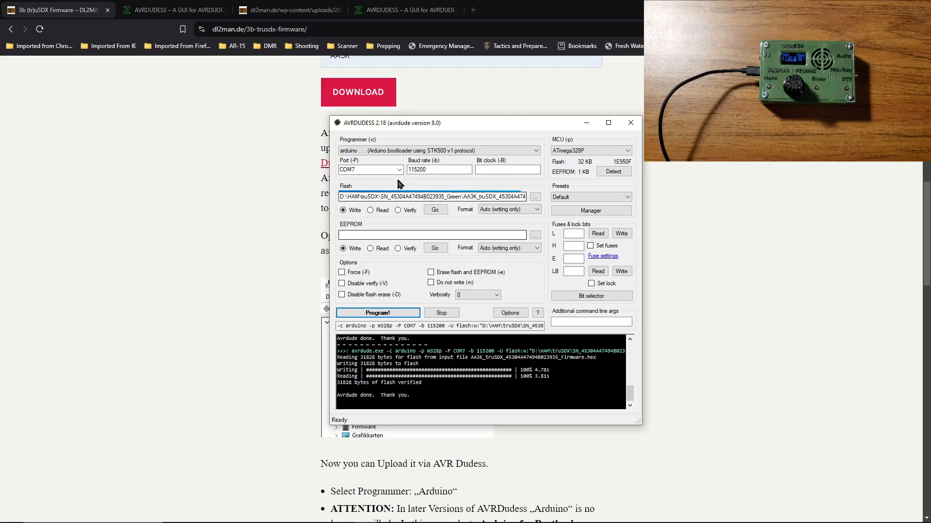
- Load the N3GNW truSDX firmware hex from the green radio's folder as the flash file in AVRDUDESS, and program the radio with it
left_click(535, 199)
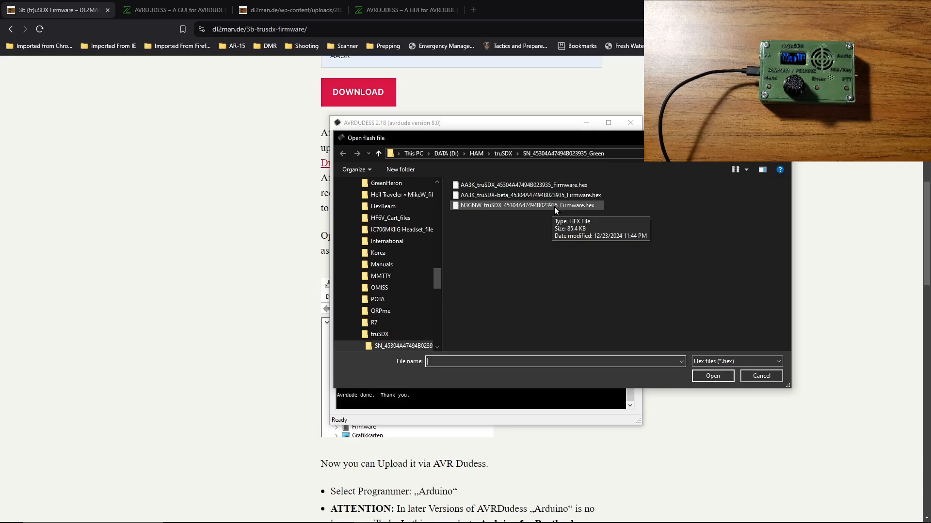
left_click(555, 207)
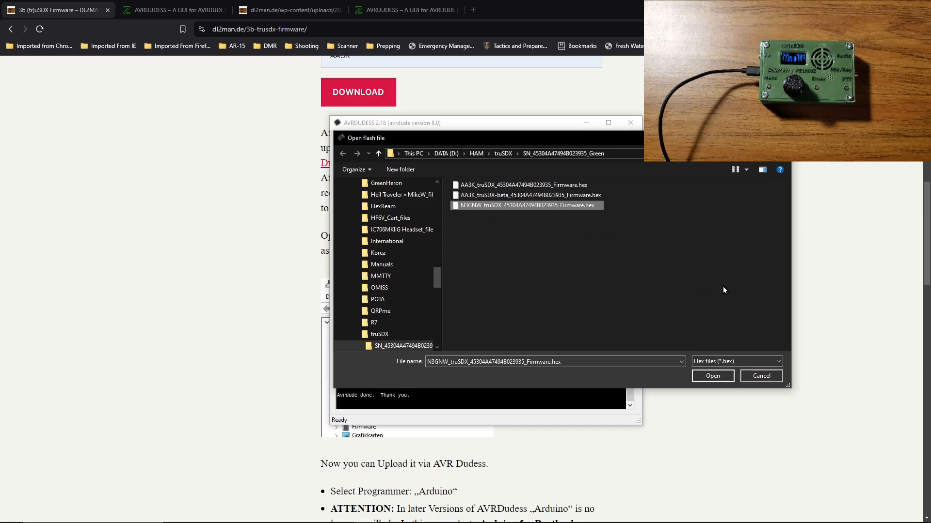
left_click(726, 379)
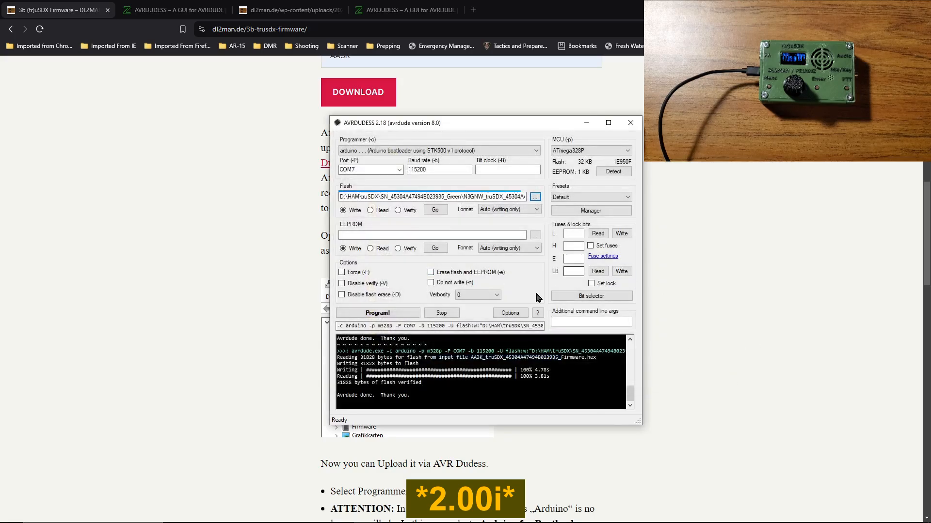
left_click(399, 314)
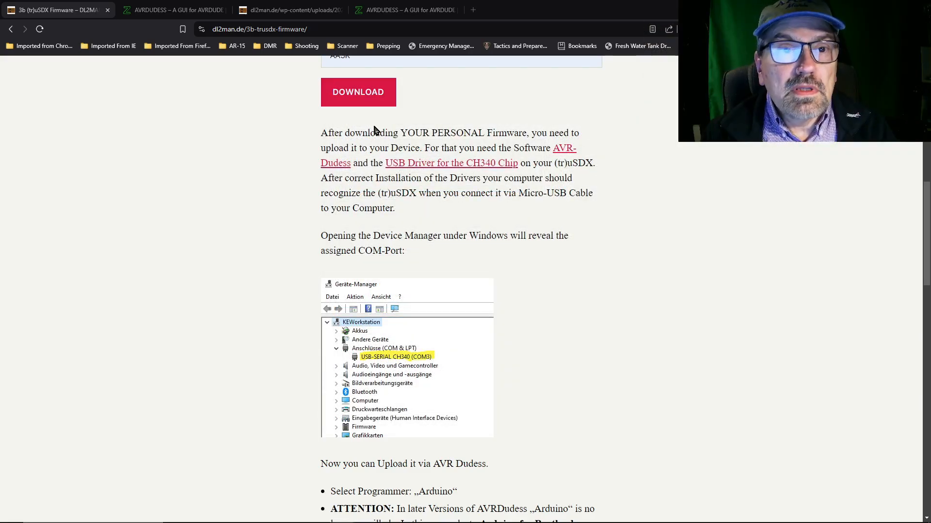
- Check the serial number and callsign fields on the (tr)uSDX BETA Downloads page, and bring up the green radio's truSDX folder in File Explorer
left_click(282, 10)
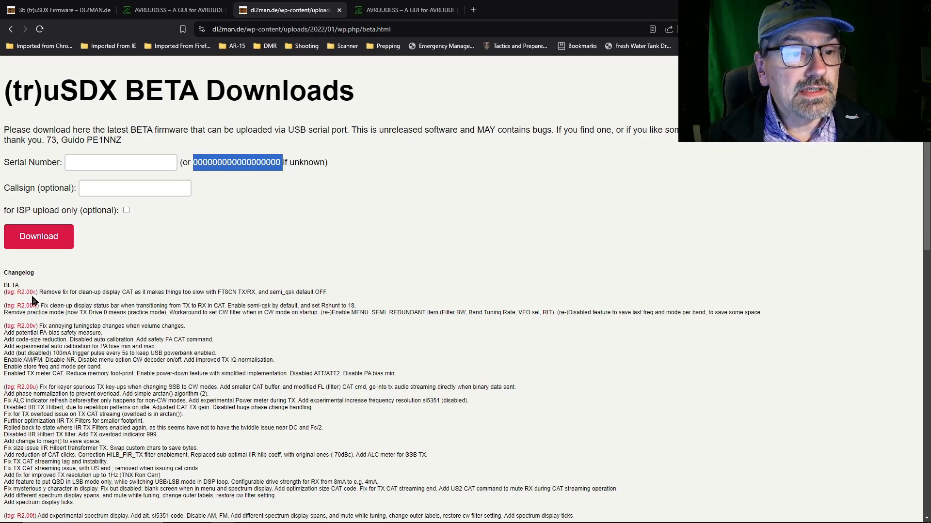
left_click(110, 168)
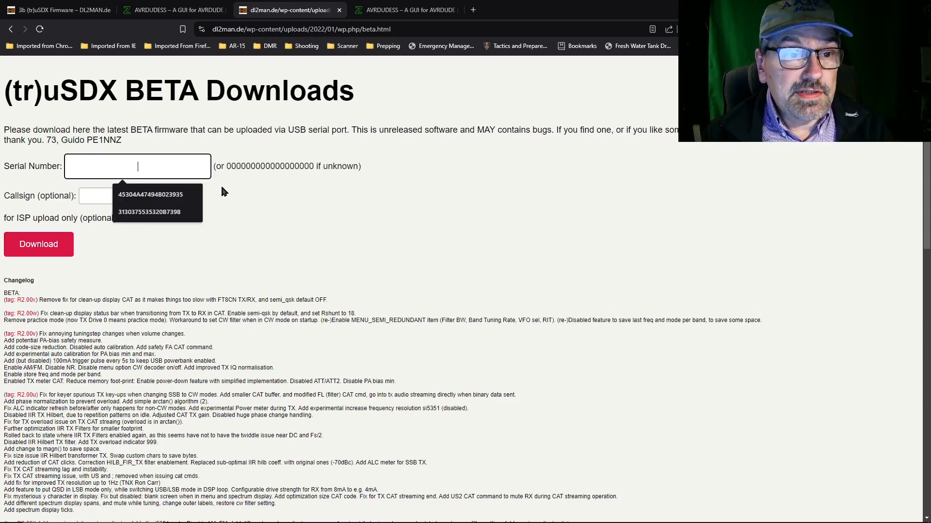
left_click(97, 194)
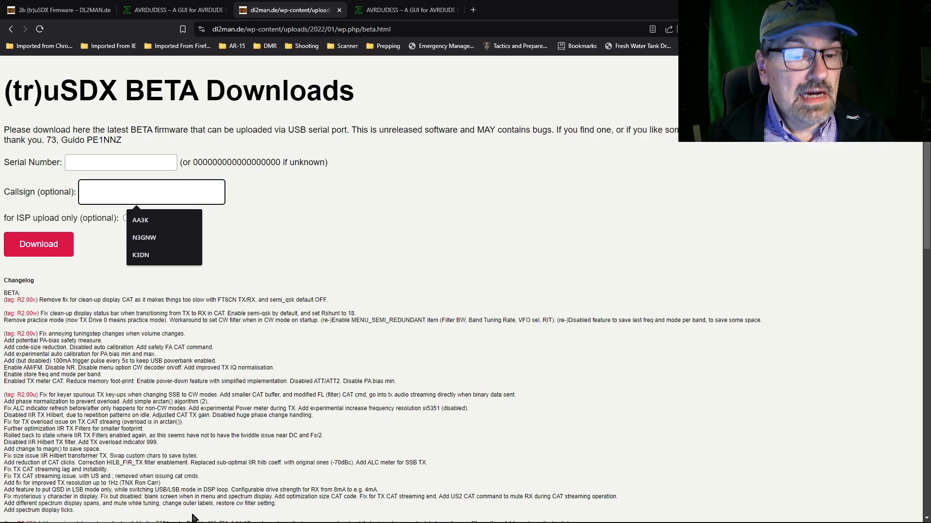
left_click(250, 517)
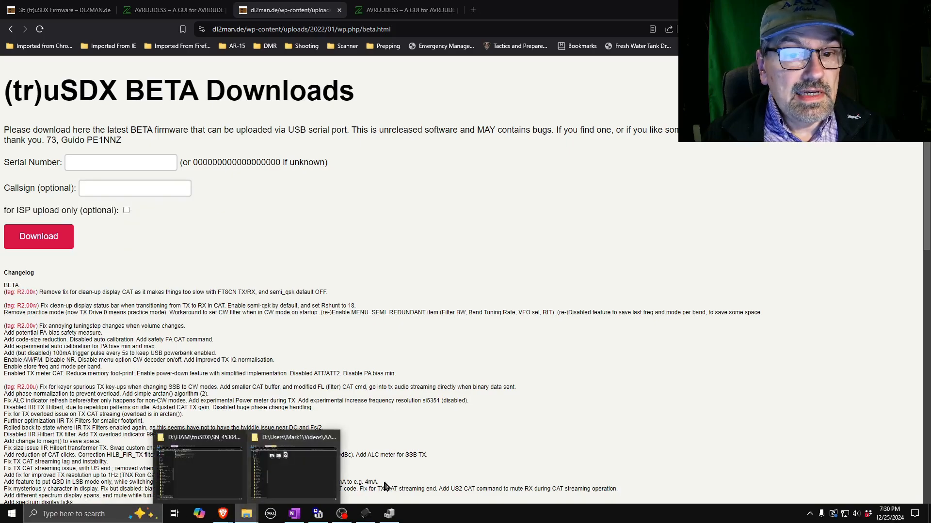
left_click(298, 472)
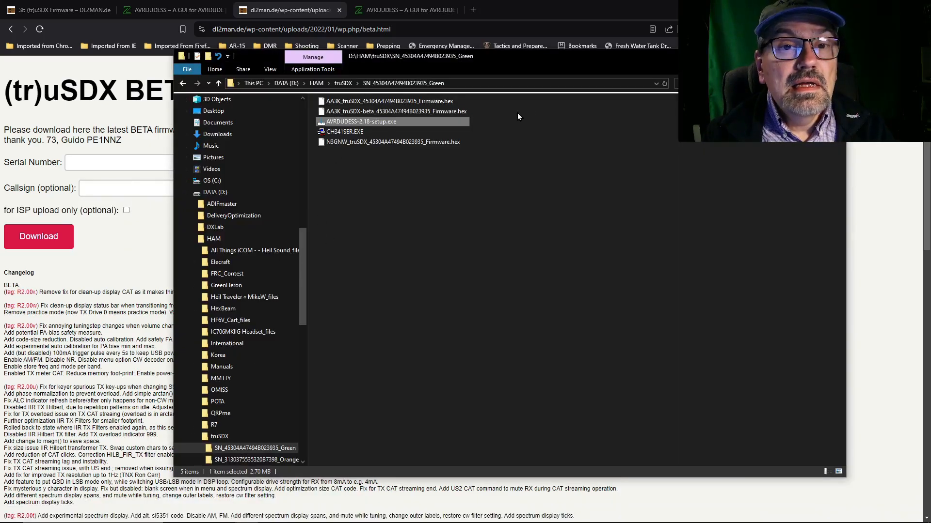